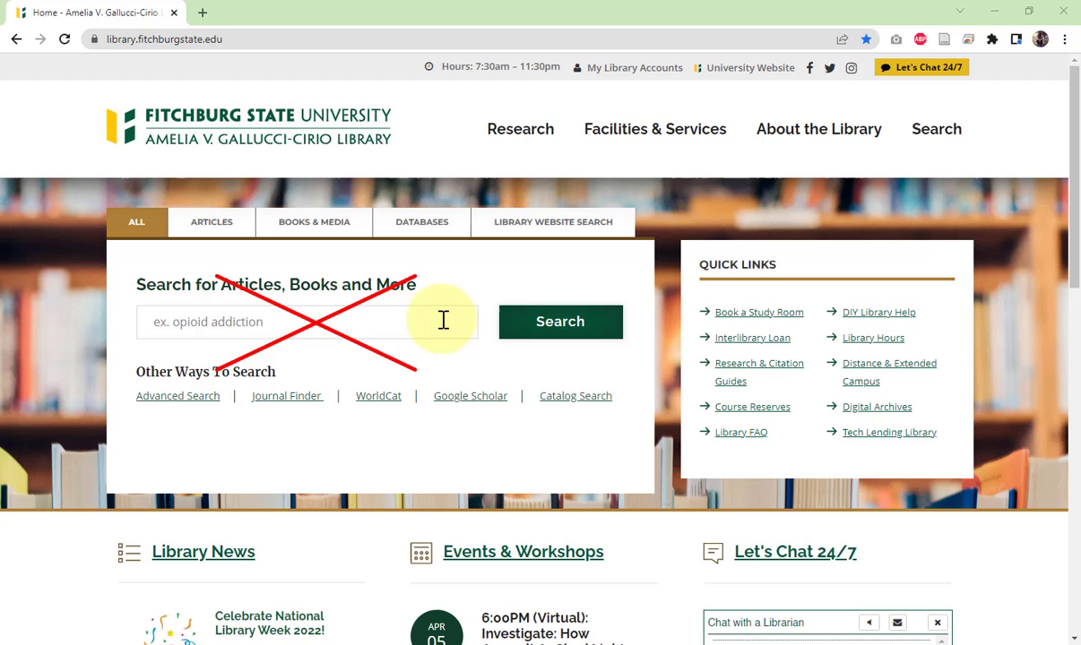
In Journal Finder, search journal titles beginning with 'plos biology'.
click(287, 403)
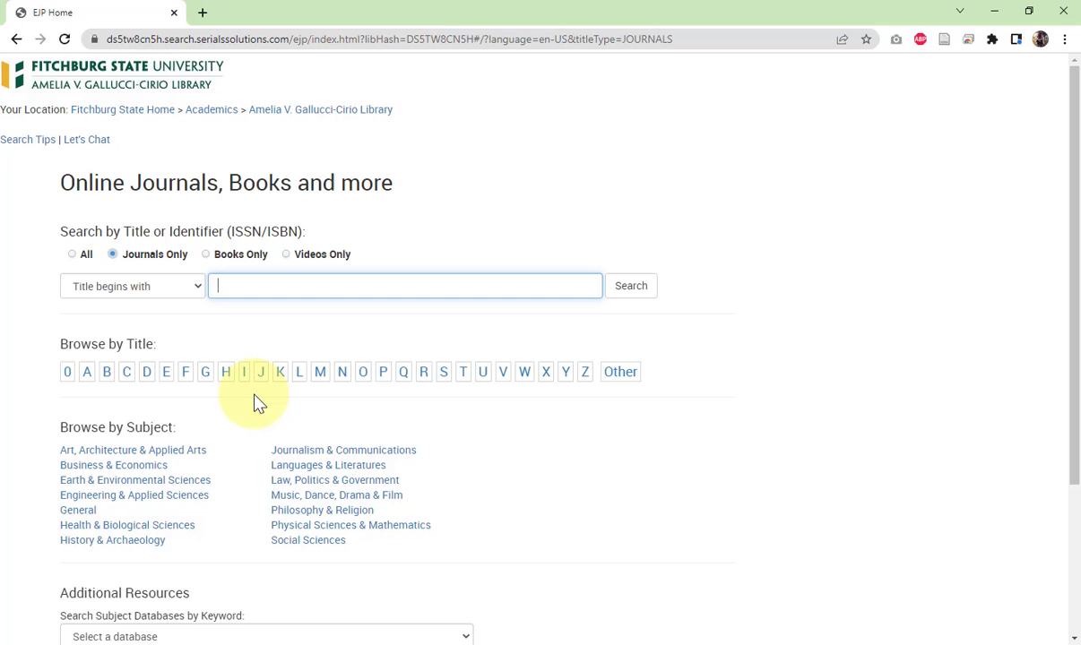
text(plos biology)
key(Return)
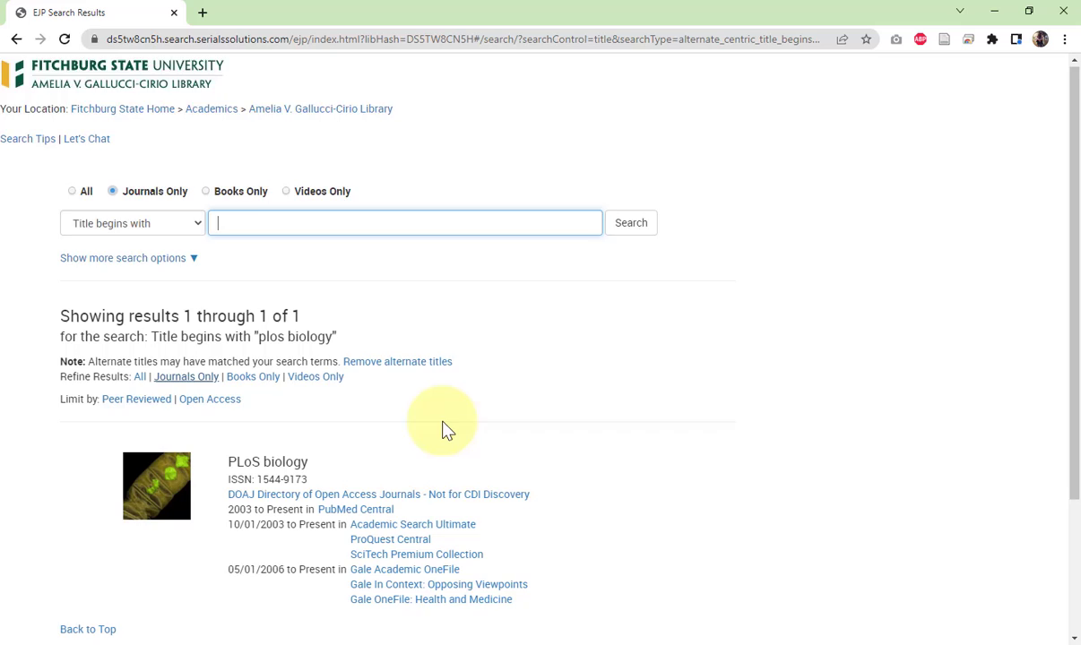
Scroll through the PLoS biology result to review each database's coverage dates.
scroll(613, 412, down, 1)
scroll(613, 413, down, 1)
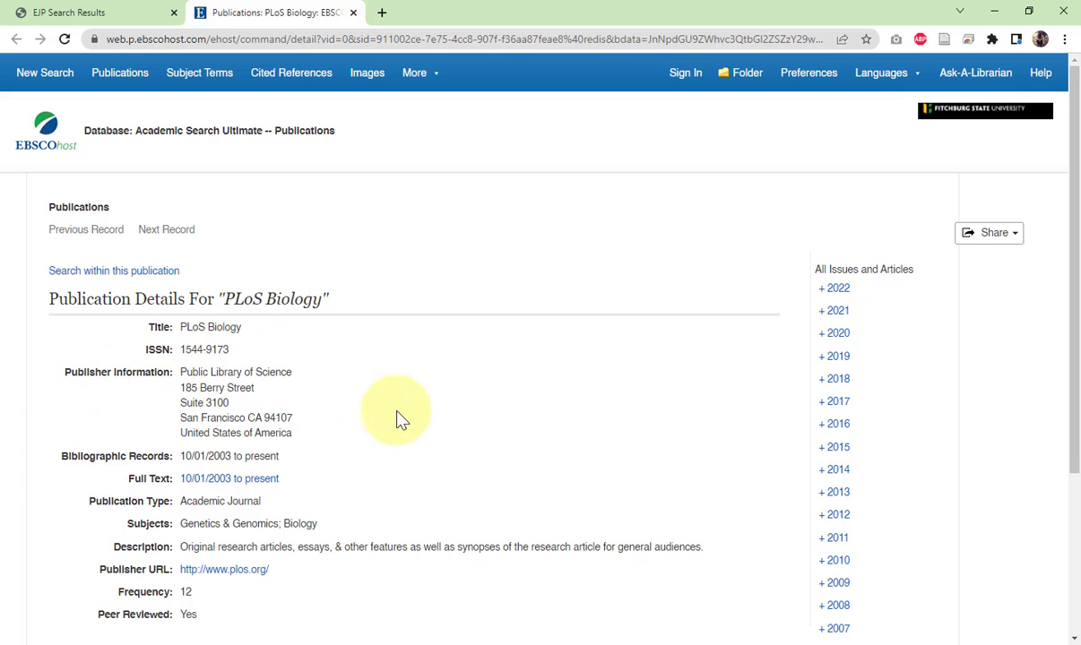
Scroll through PLoS Biology's year-grouped issue list, 2003 to 2022, and back up.
scroll(334, 500, down, 2)
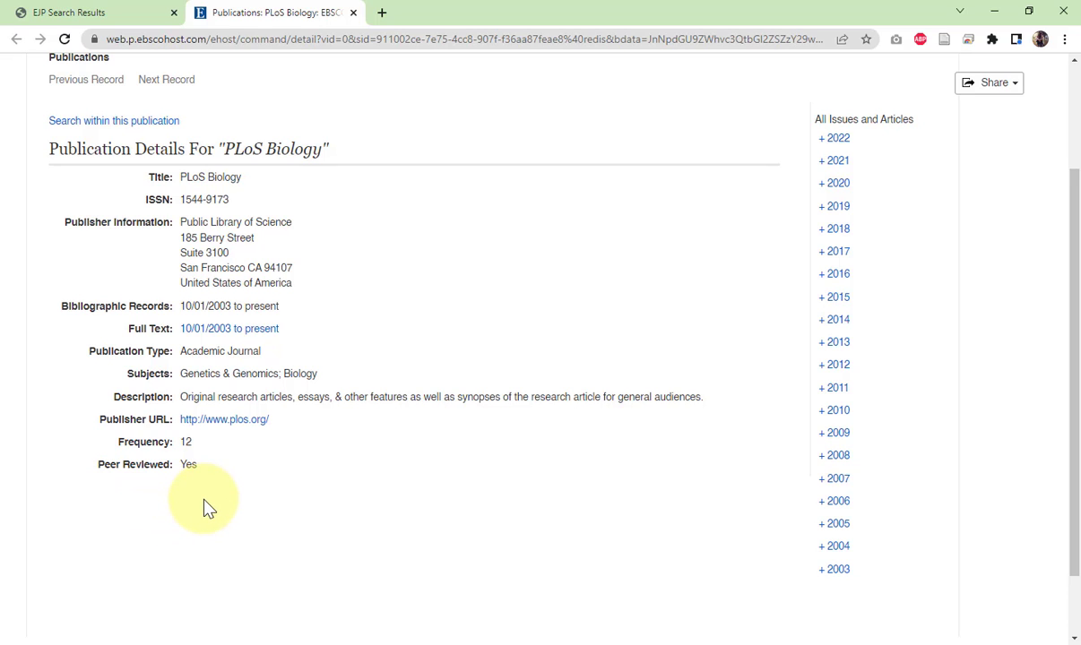
scroll(605, 394, up, 2)
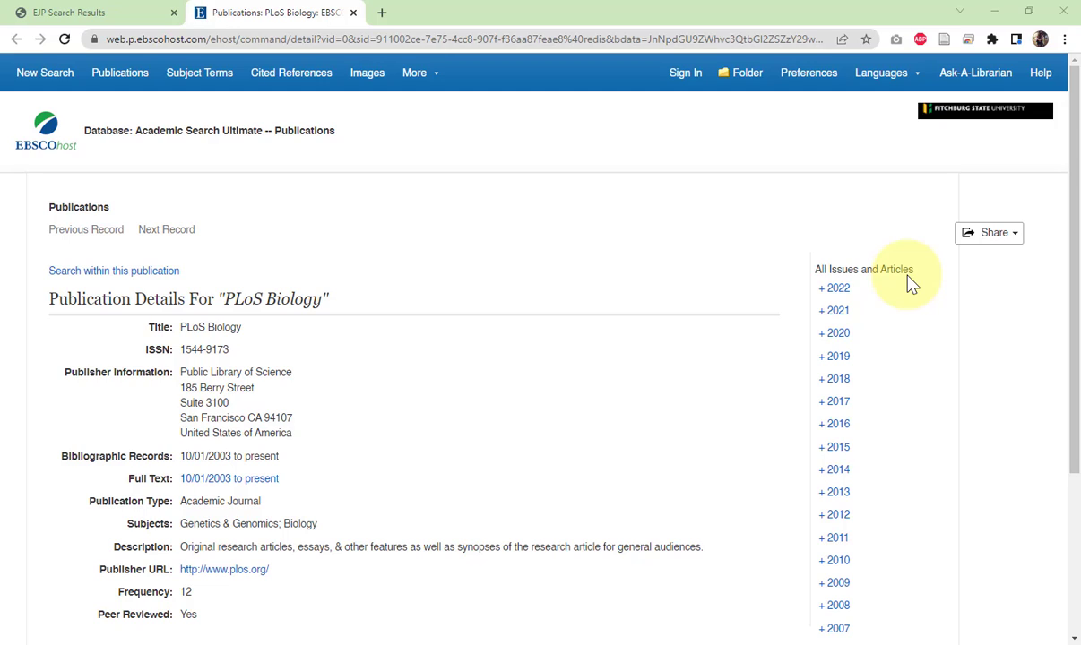
click(833, 315)
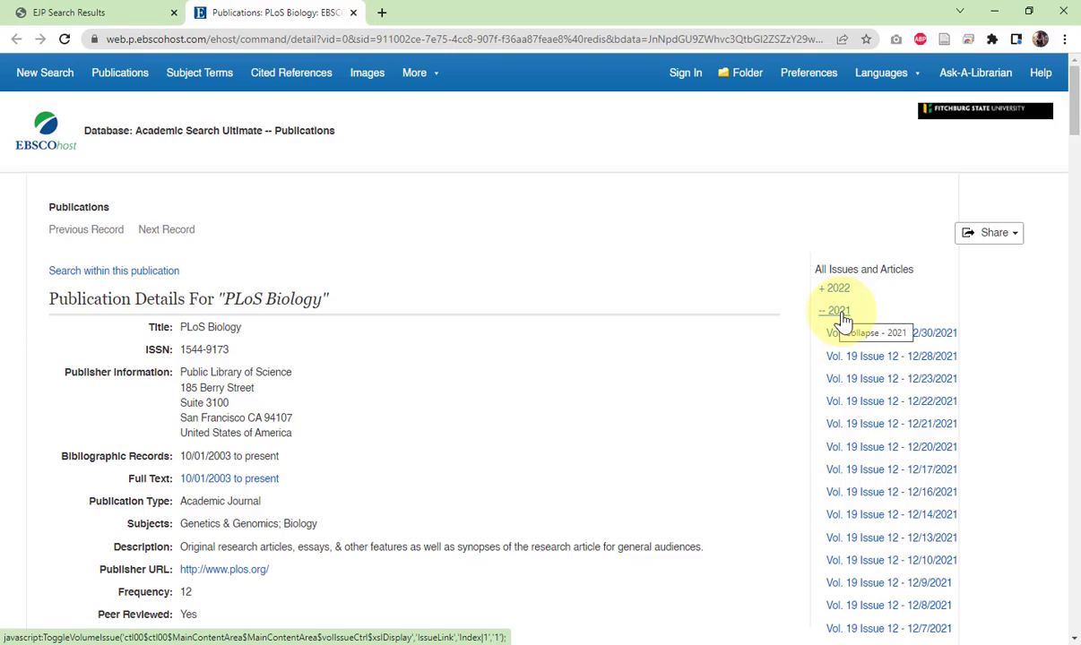
scroll(843, 318, down, 1)
scroll(888, 340, down, 3)
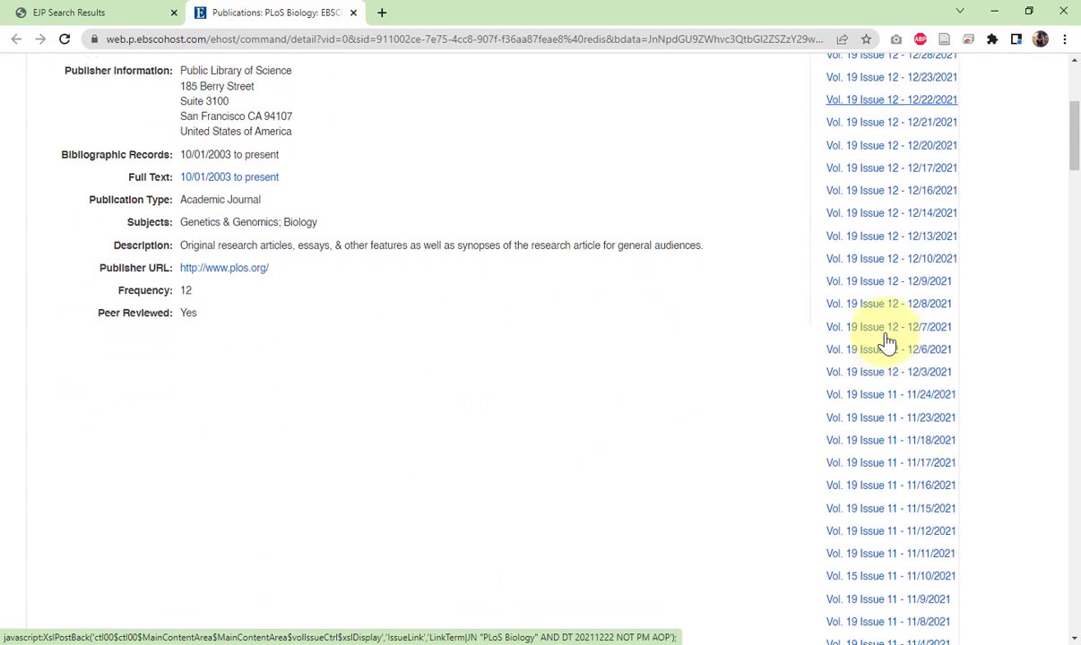
scroll(888, 341, up, 3)
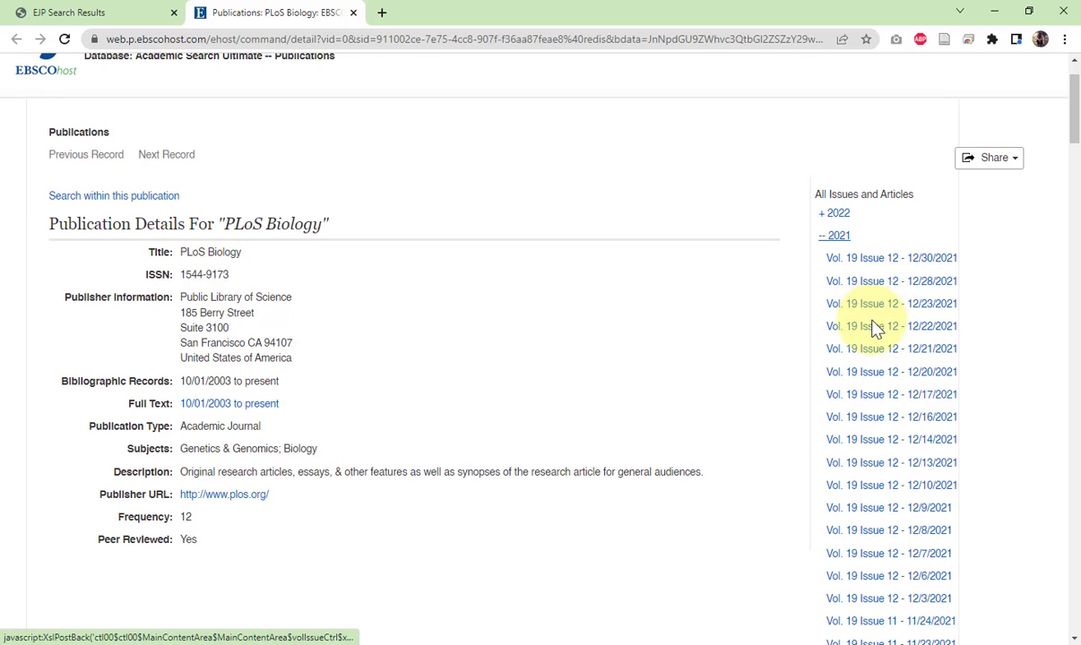
scroll(874, 300, down, 6)
scroll(874, 332, down, 8)
scroll(874, 332, down, 3)
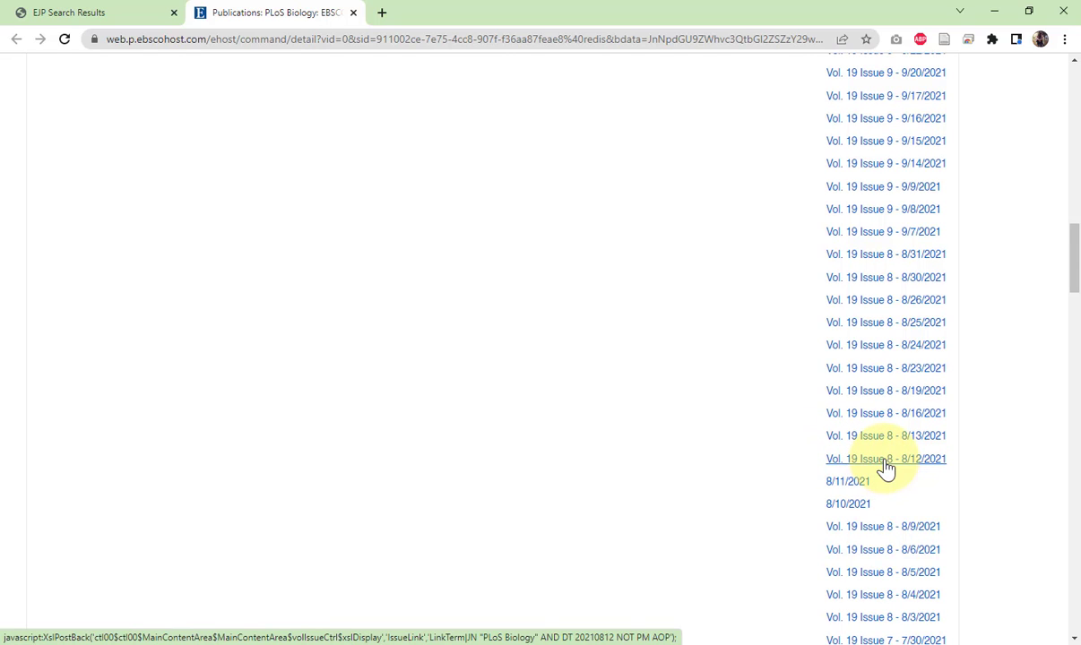
scroll(886, 466, up, 5)
scroll(885, 466, up, 5)
scroll(886, 466, up, 5)
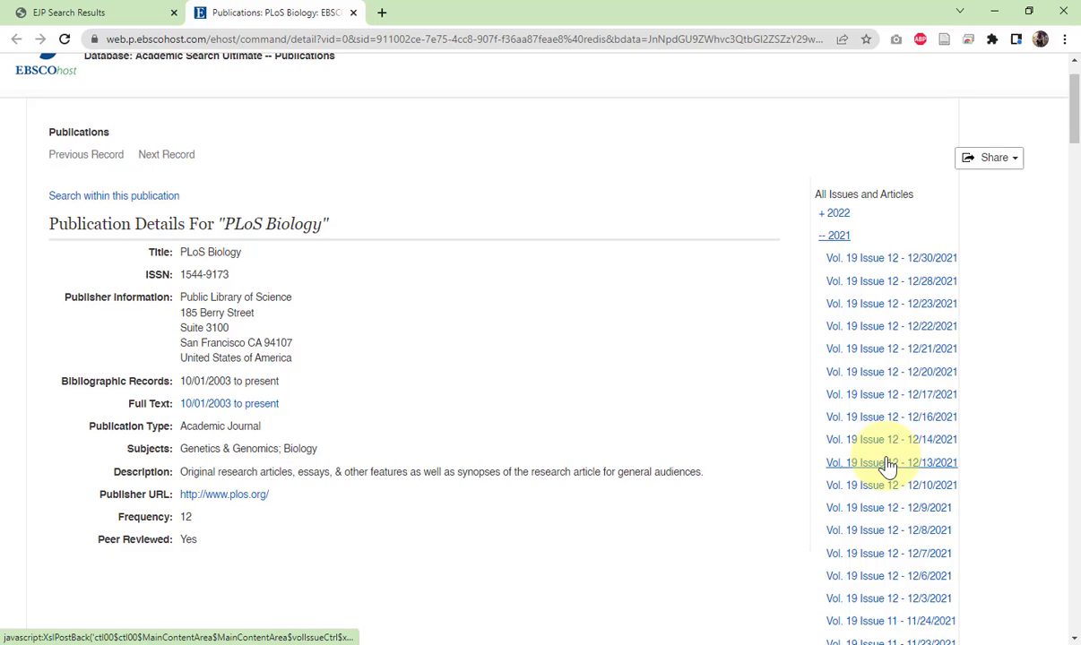
scroll(890, 463, up, 1)
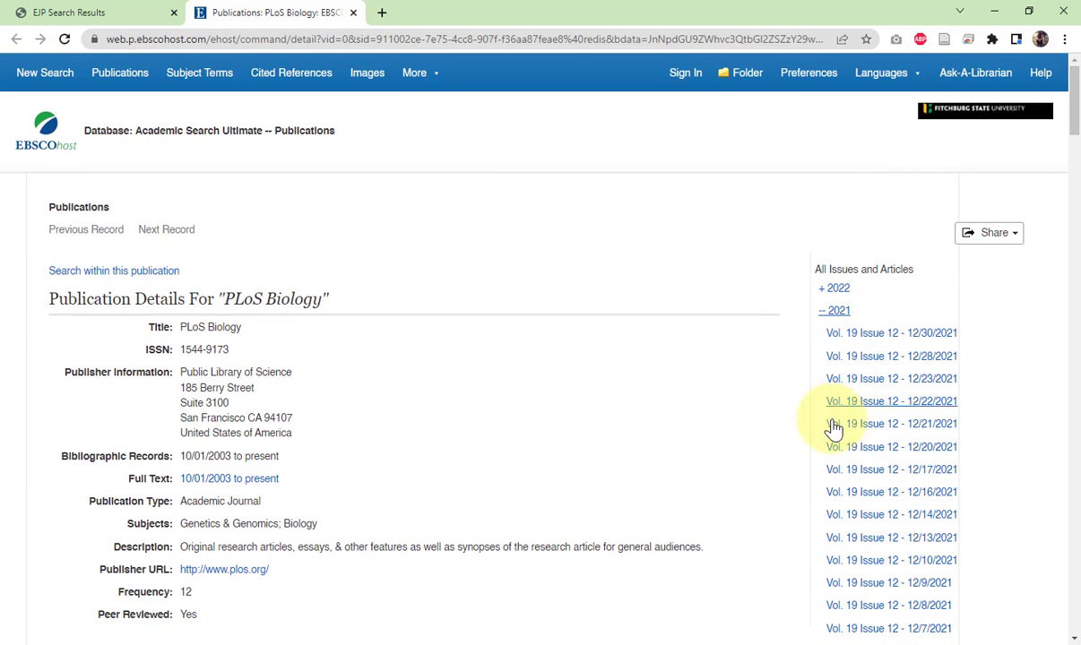
click(835, 311)
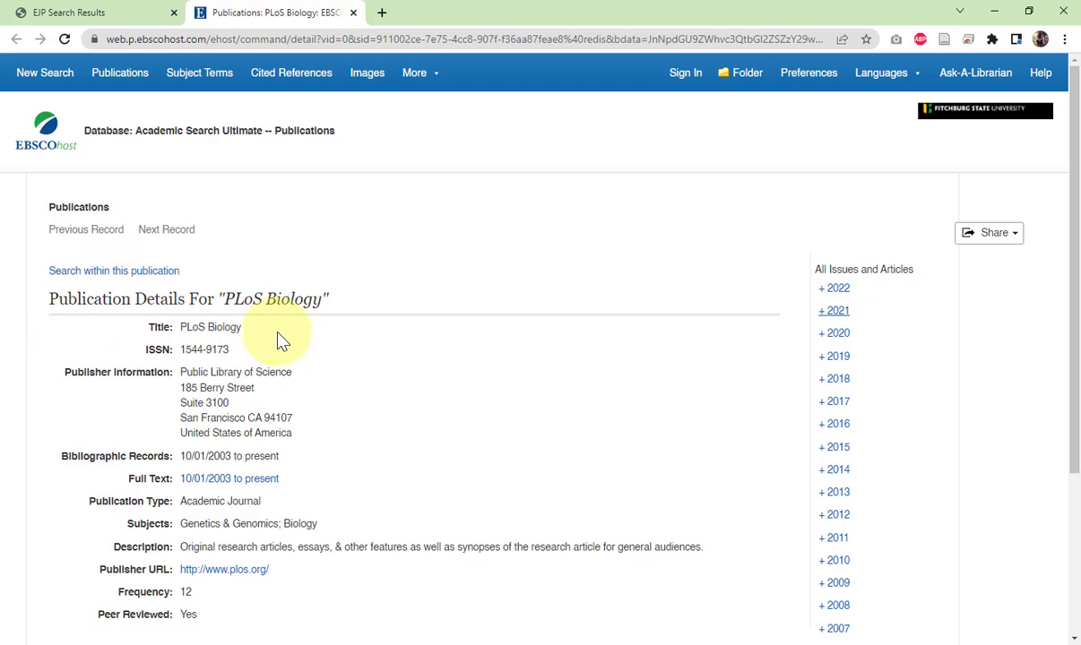
Search within the PLoS Biology publication for 'anti-science kills'.
click(109, 282)
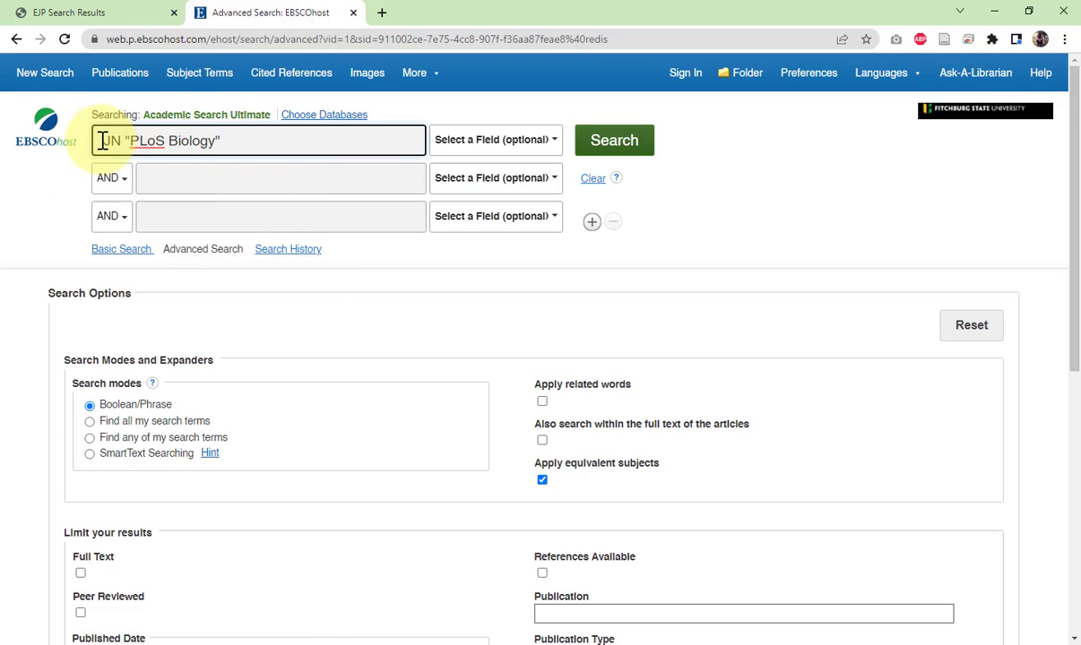
click(173, 178)
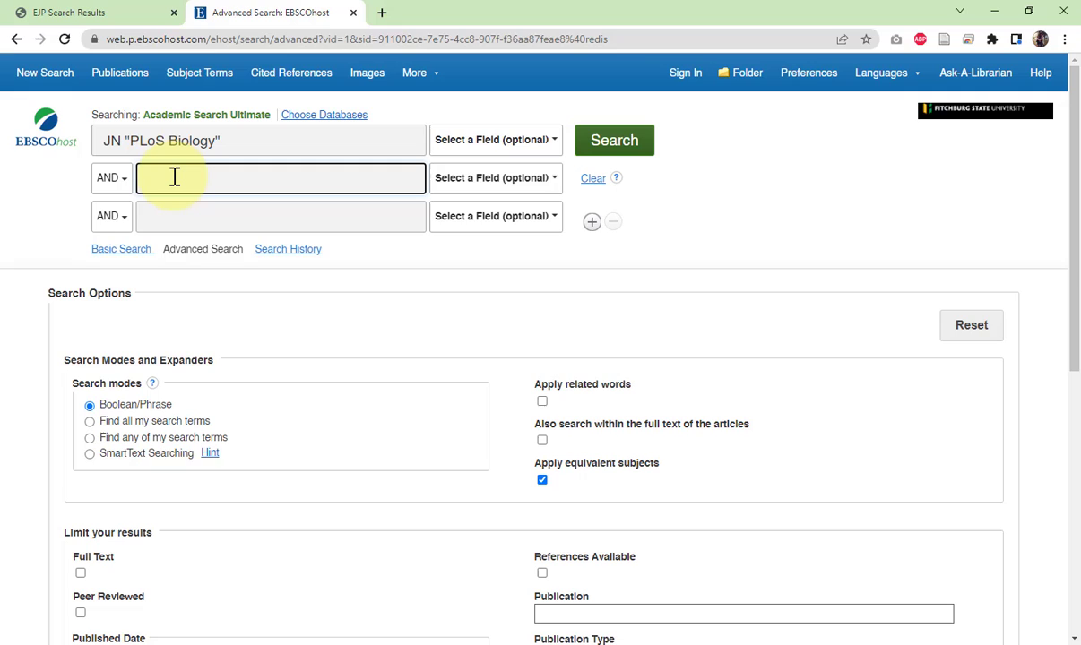
text(anti-science kills)
key(Return)
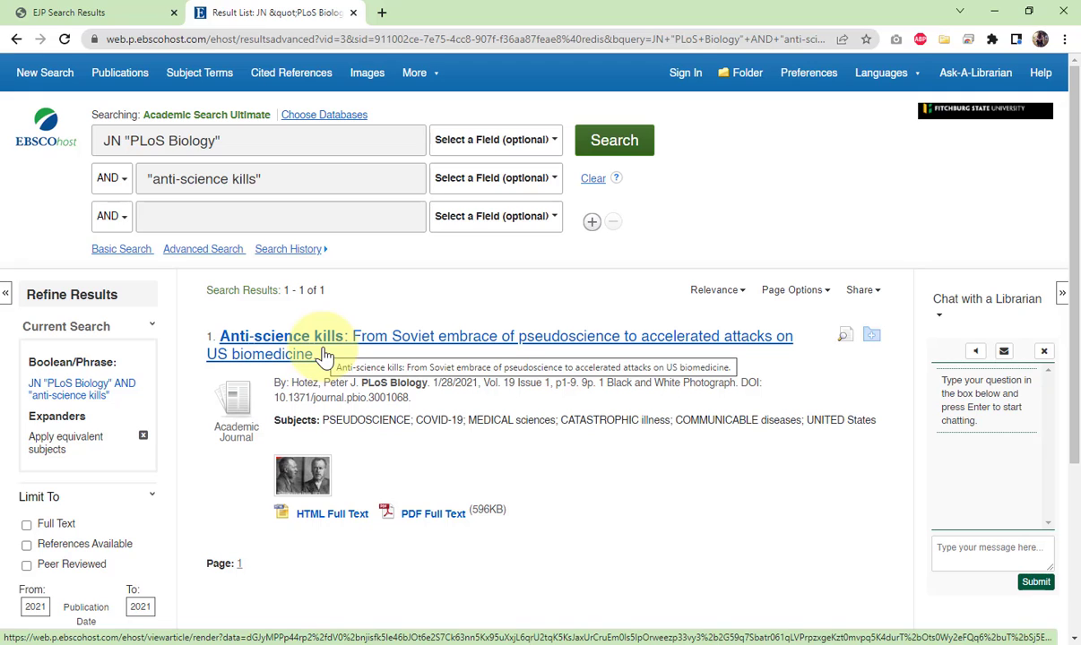
Open the Anti-science kills record and look over its source, subject terms and abstract.
click(295, 350)
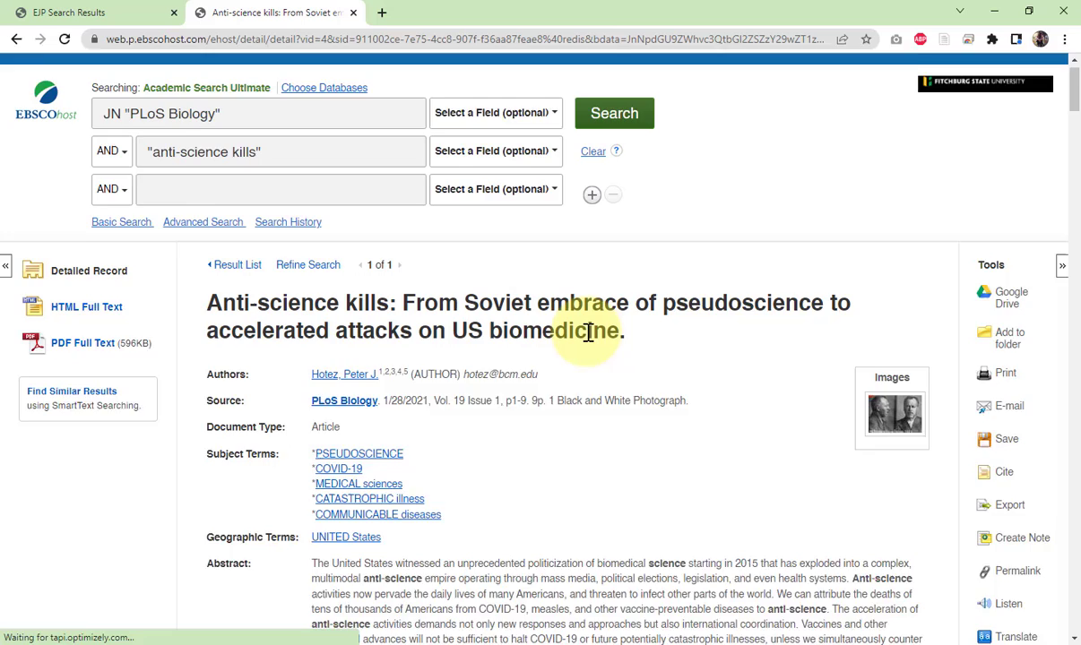
scroll(579, 330, down, 2)
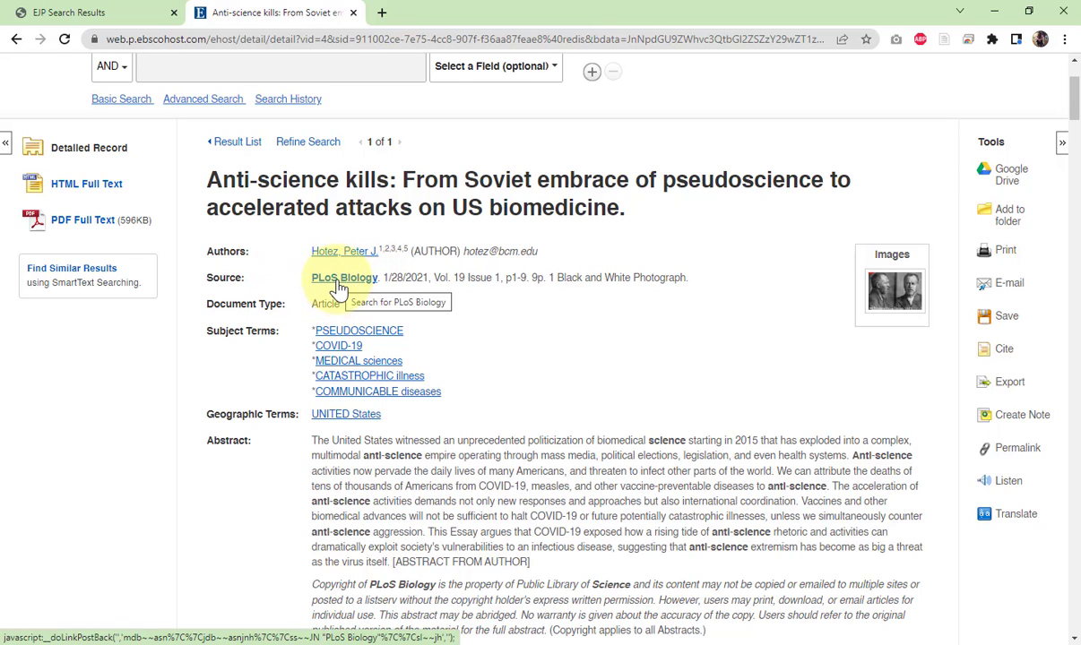
click(418, 279)
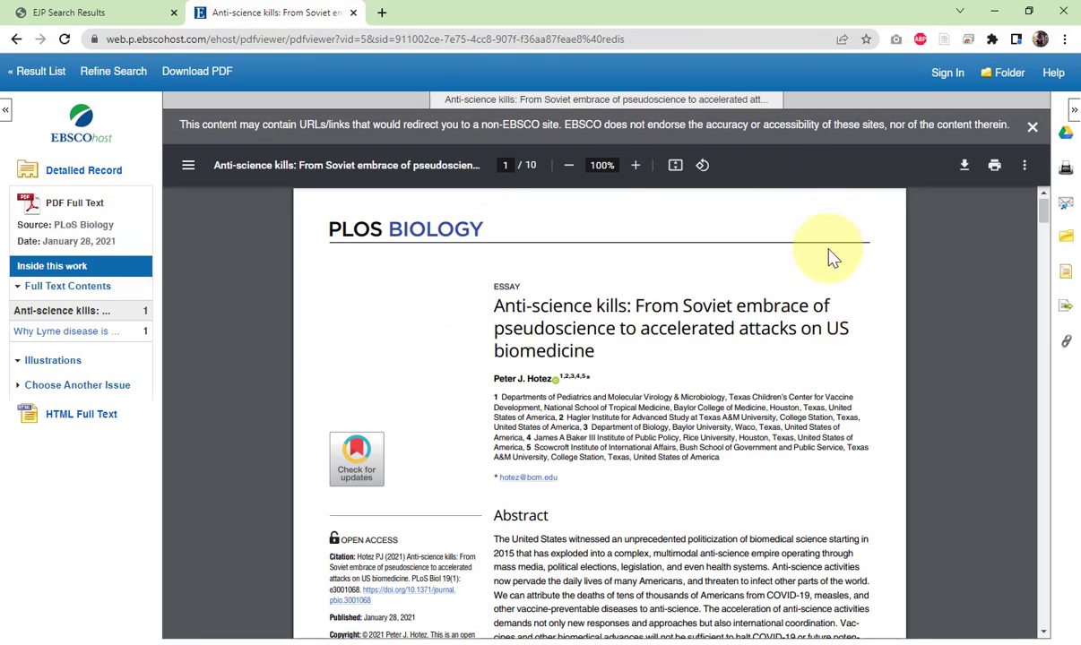
Scroll through the 10-page Anti-science kills PDF, then return to page 1.
scroll(753, 305, down, 3)
scroll(750, 306, down, 5)
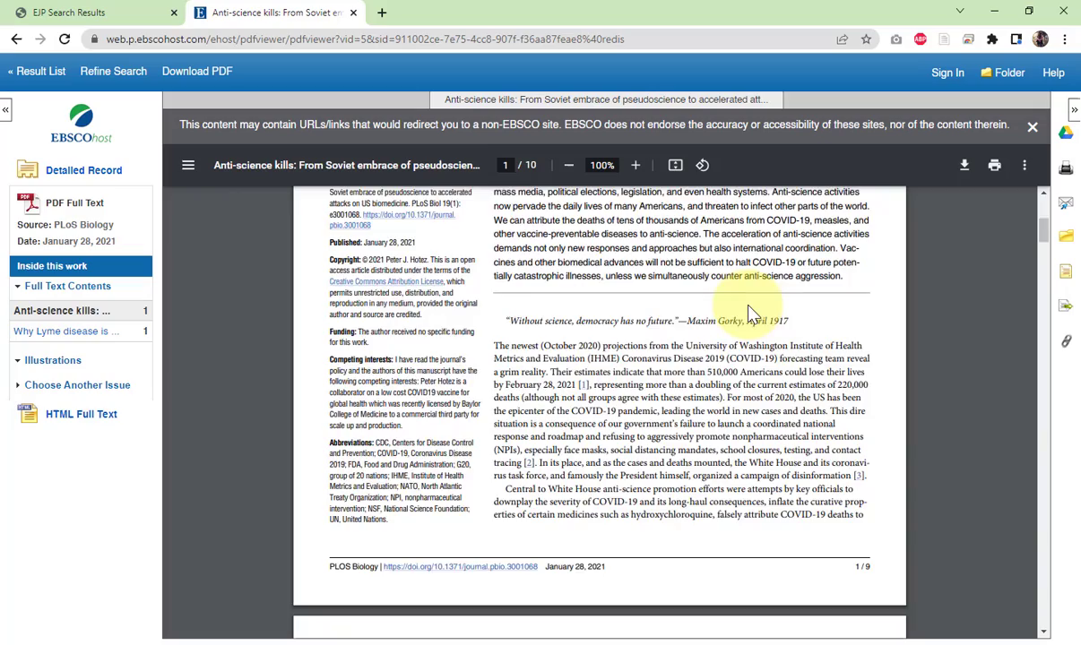
scroll(745, 305, down, 6)
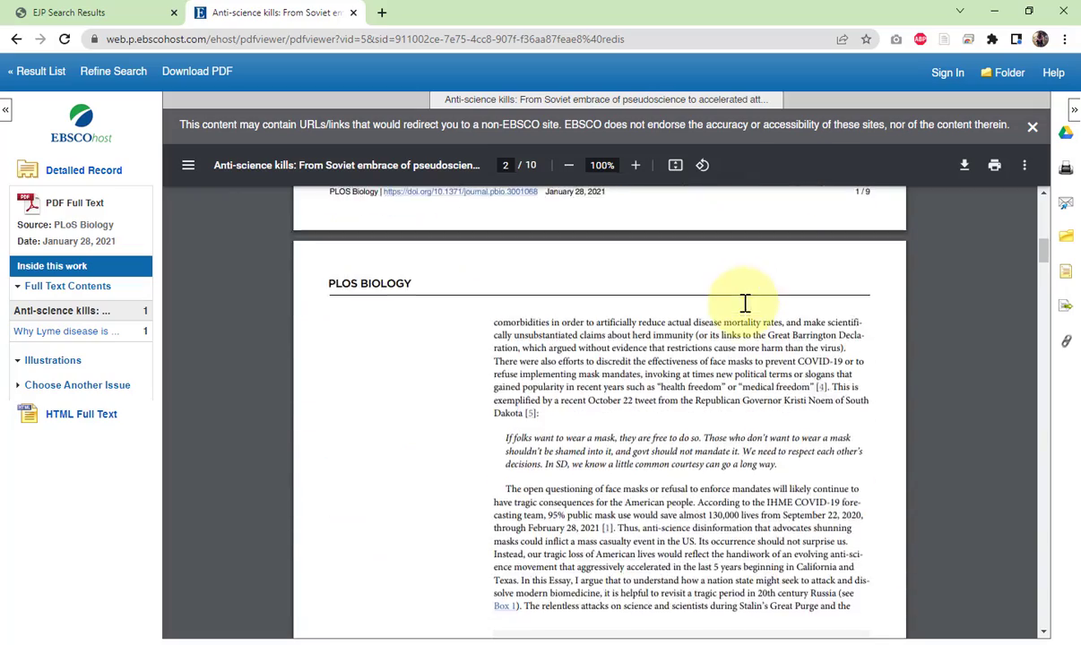
scroll(744, 305, down, 15)
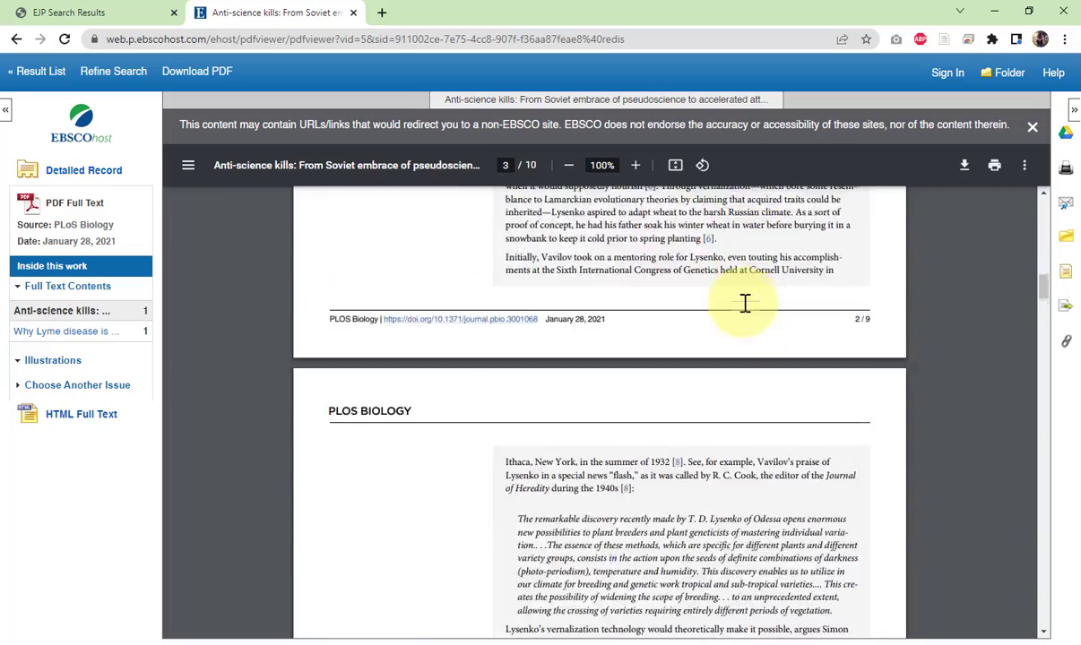
scroll(745, 301, down, 15)
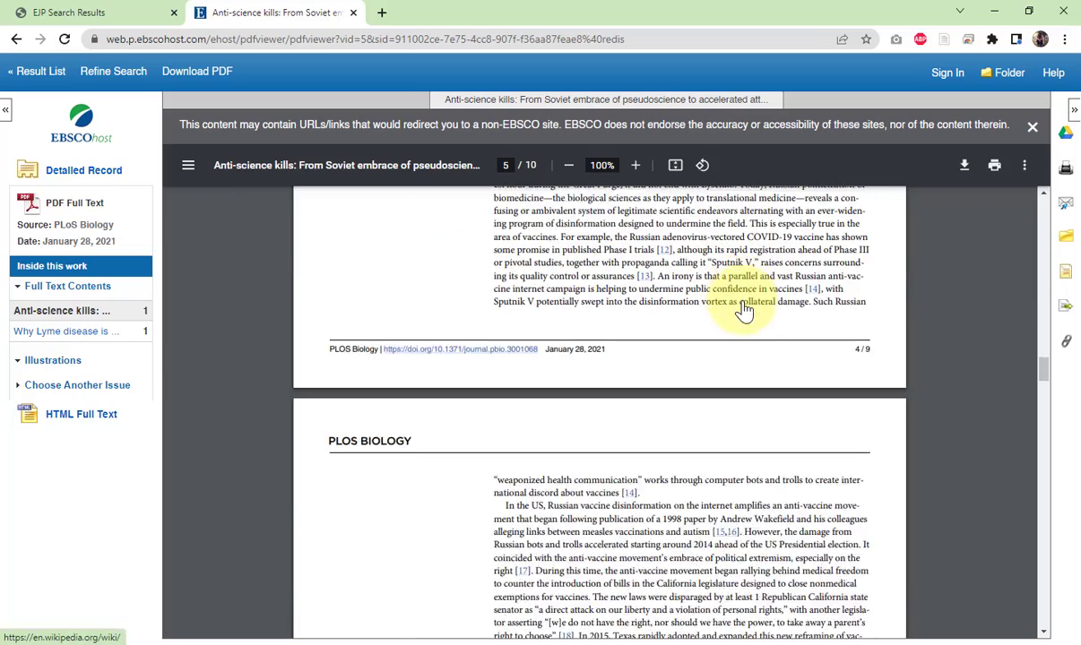
scroll(760, 327, down, 10)
scroll(760, 334, up, 20)
scroll(760, 334, up, 15)
scroll(760, 333, up, 15)
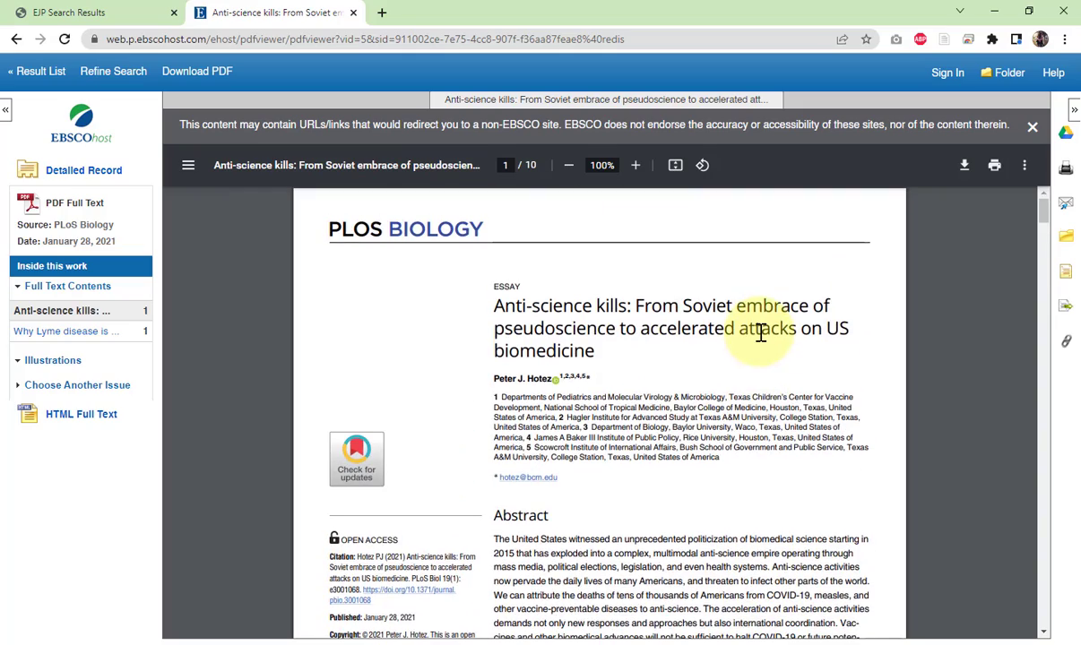